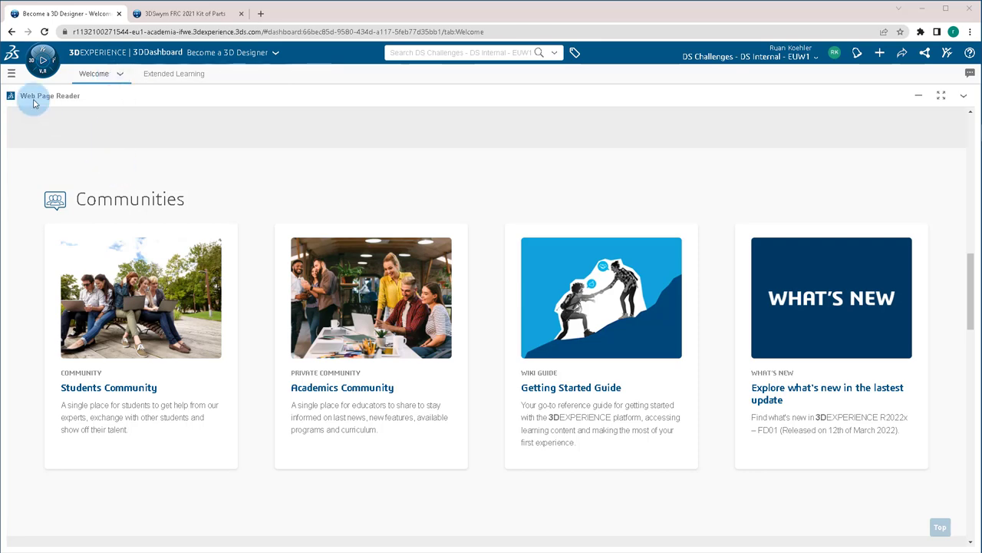
Step: Create a new dashboard named 'Team 1' and drag it into Favorite Dashboards
left_click(158, 73)
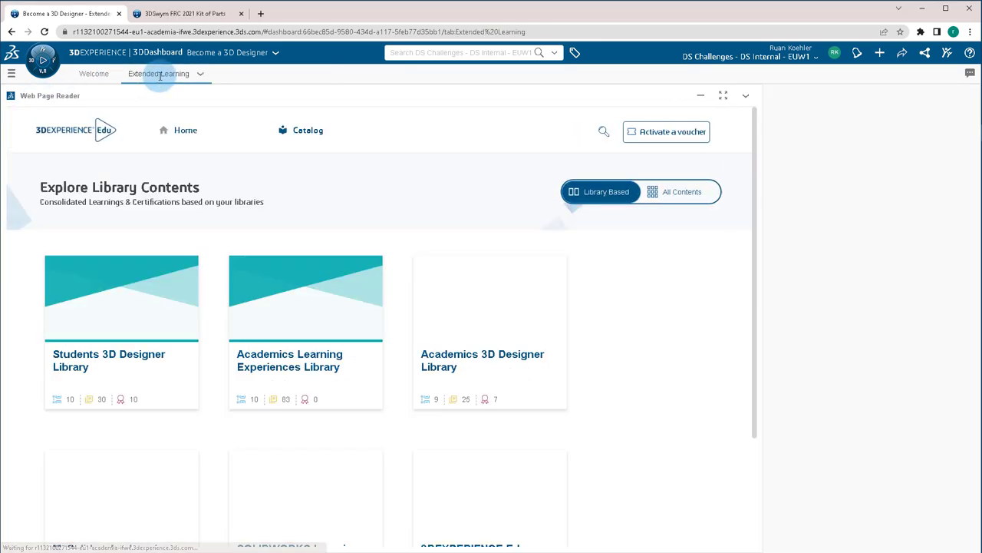
left_click(95, 75)
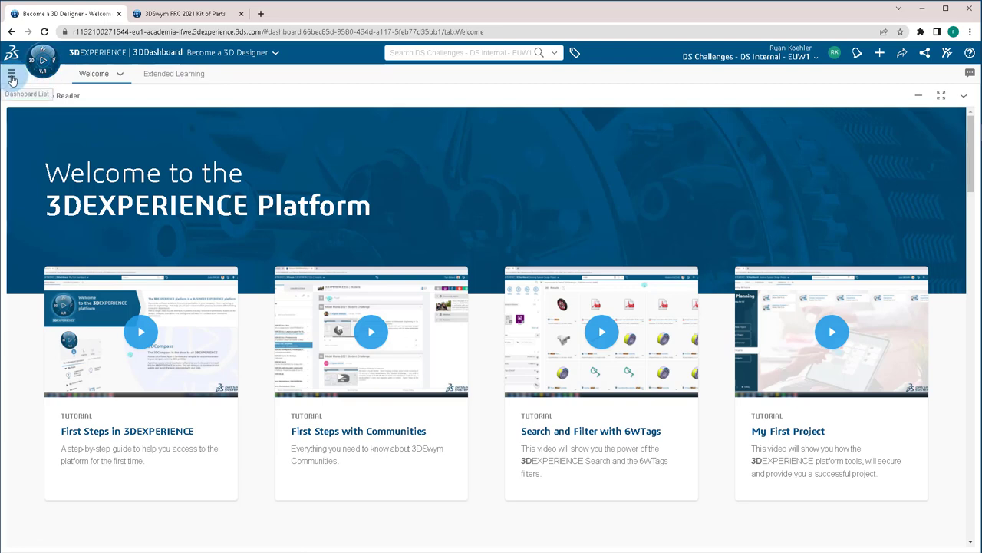
left_click(12, 76)
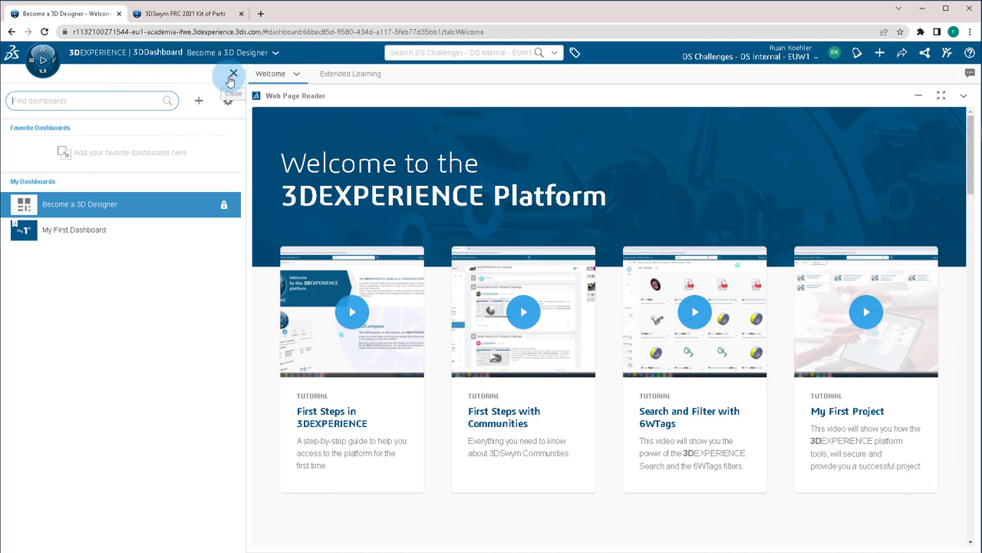
left_click(199, 104)
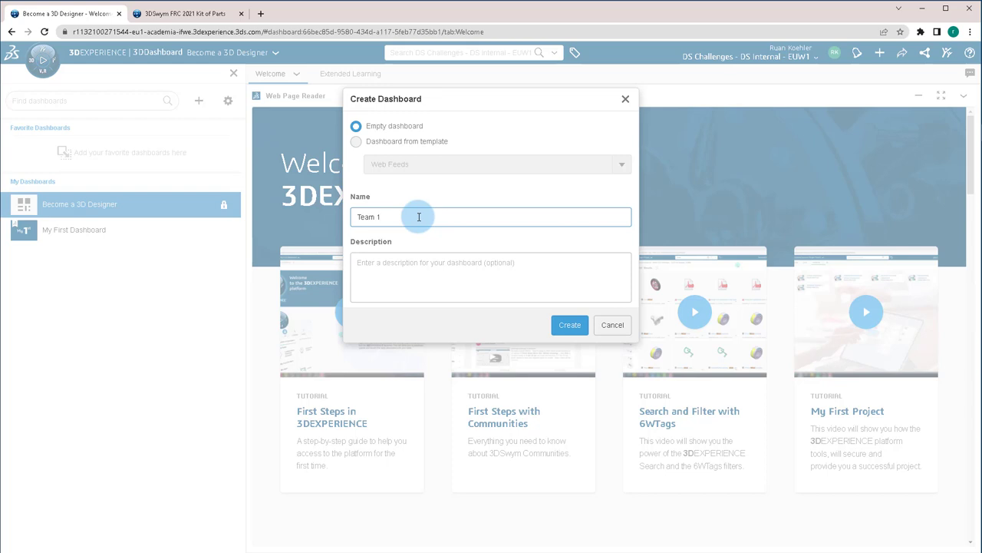
left_click(565, 326)
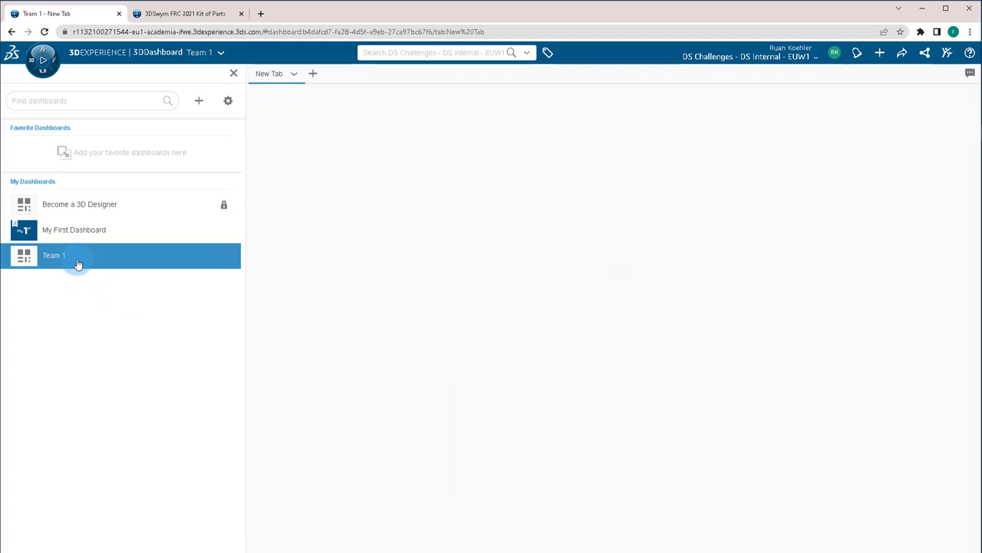
mouse_move(78, 264)
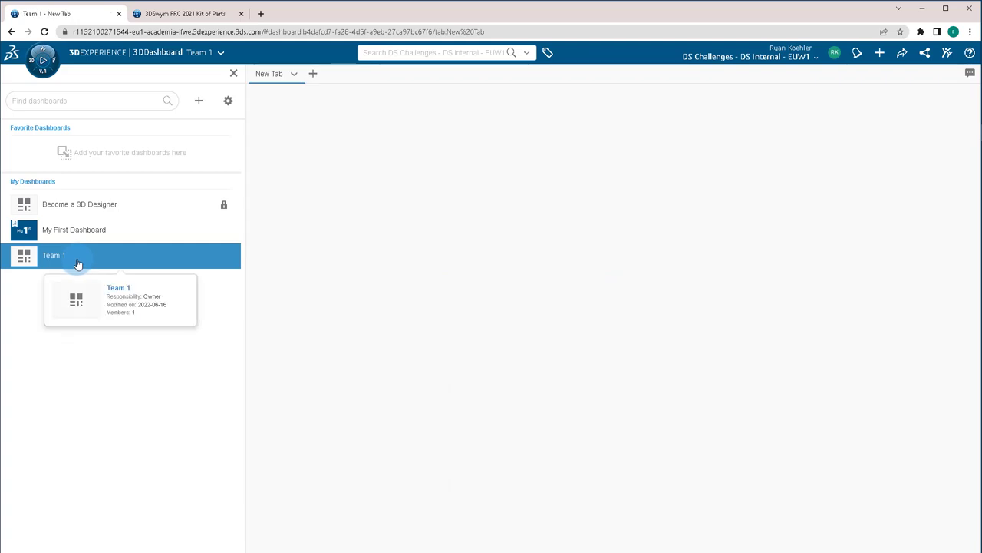
left_click_drag(77, 264, 90, 158)
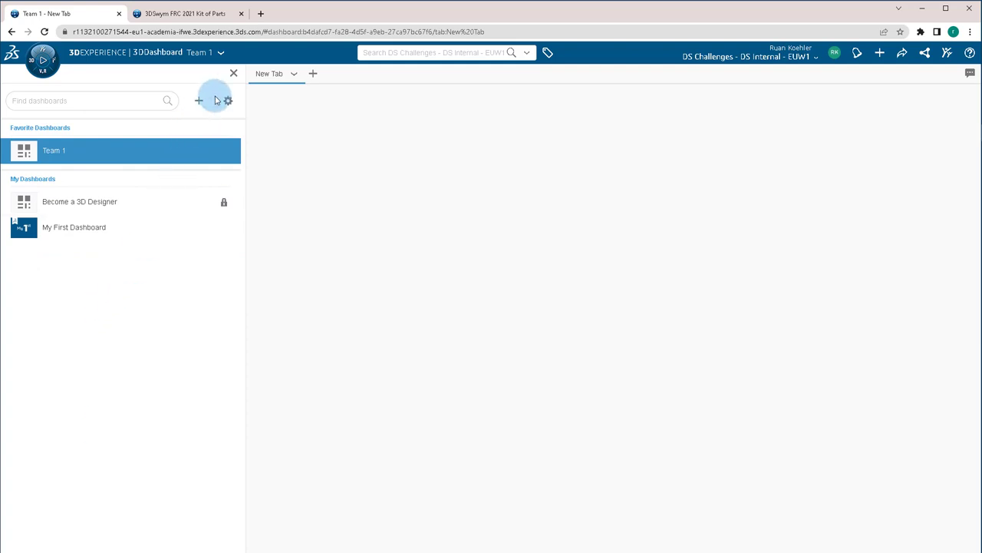
Step: Rename the Team 1 dashboard's New Tab to 'Design'
left_click(235, 74)
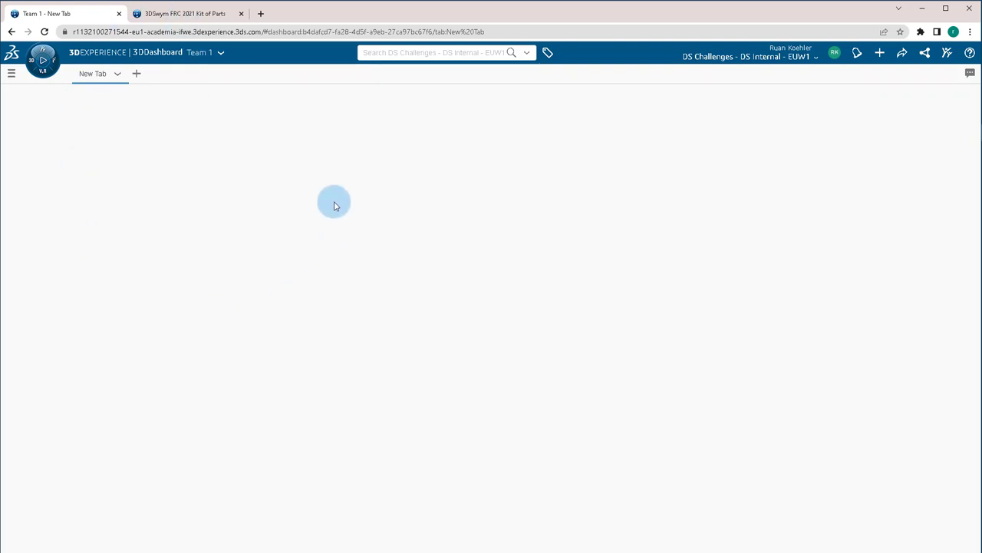
left_click(119, 80)
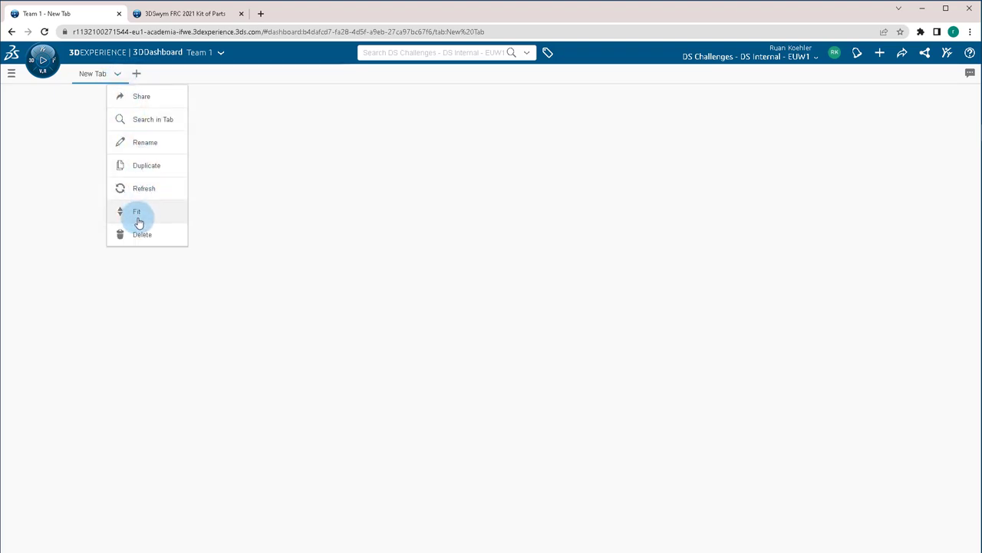
left_click(148, 144)
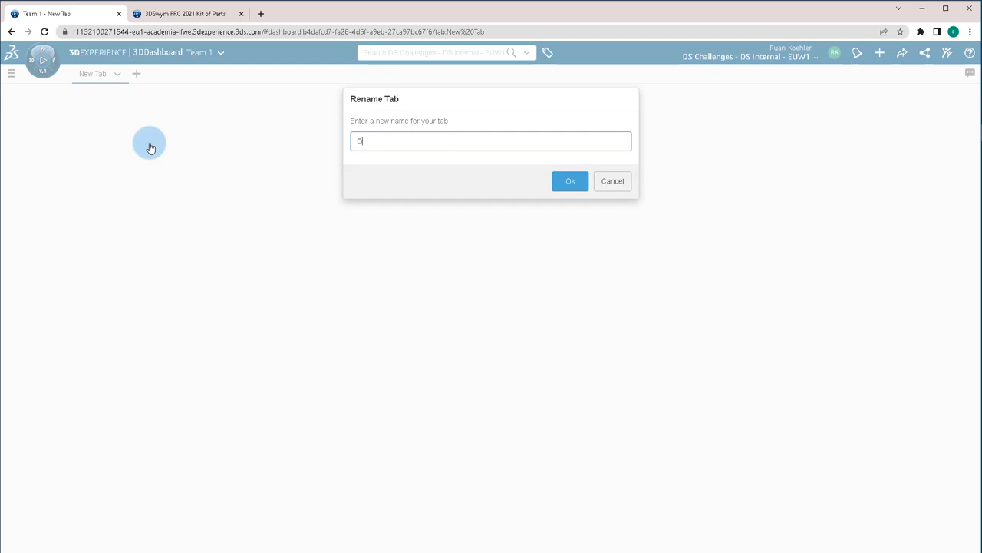
key("Return")
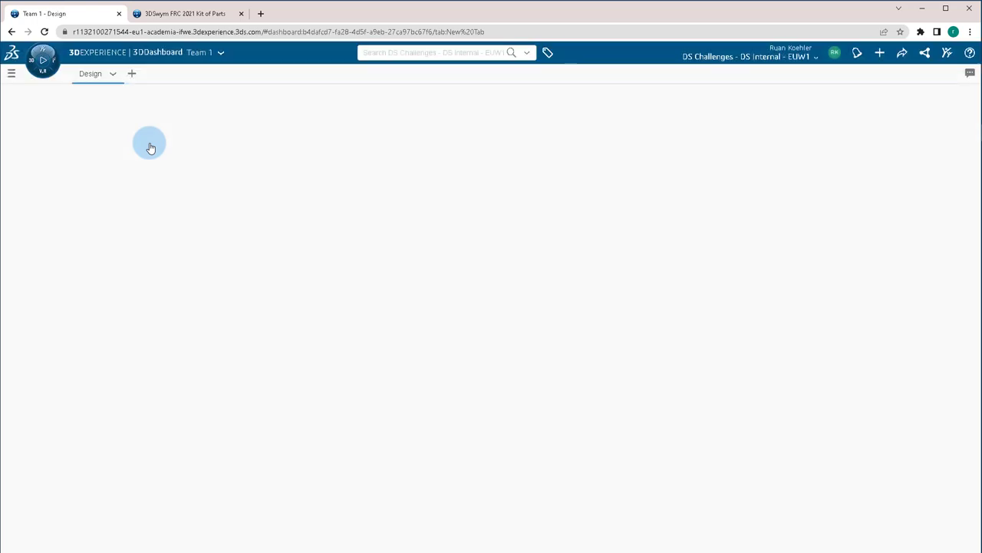
Step: Place an xDesign widget from the 3D Designer role and a 3DSpace widget beside it
left_click(48, 61)
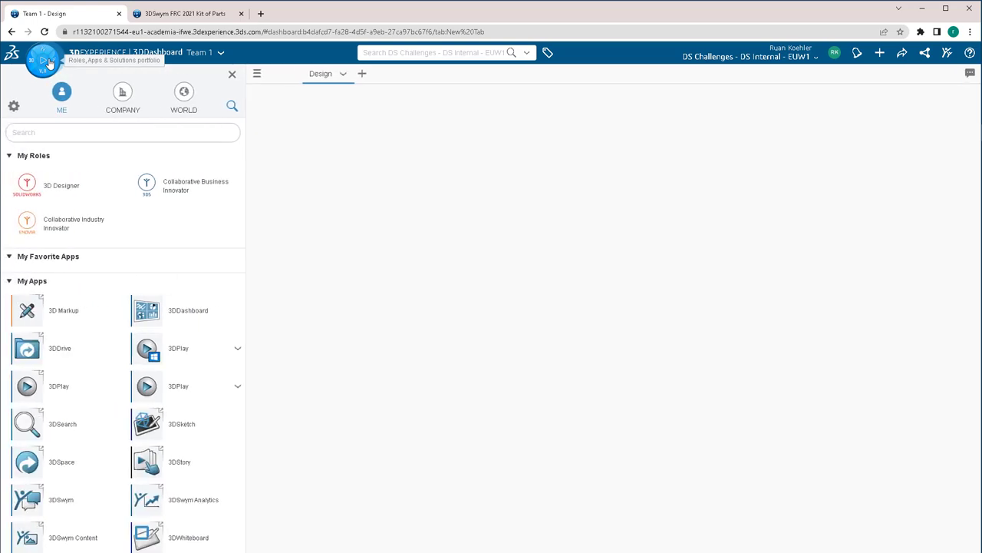
left_click(48, 184)
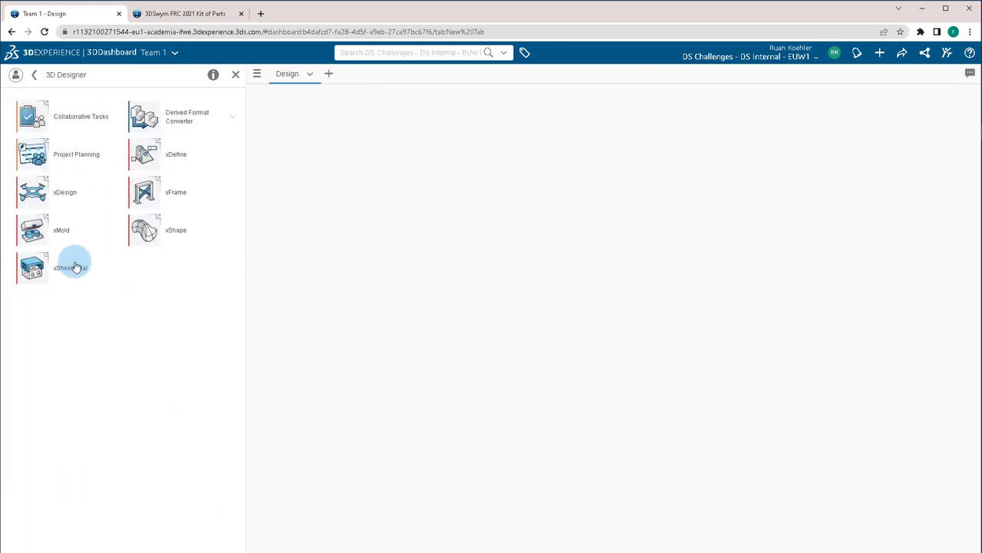
left_click(46, 186)
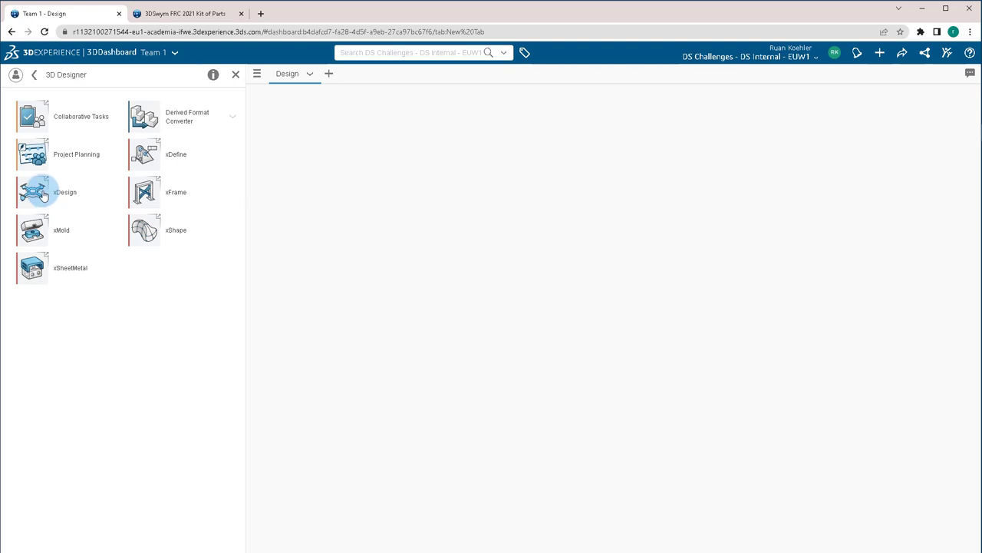
left_click_drag(43, 194, 293, 193)
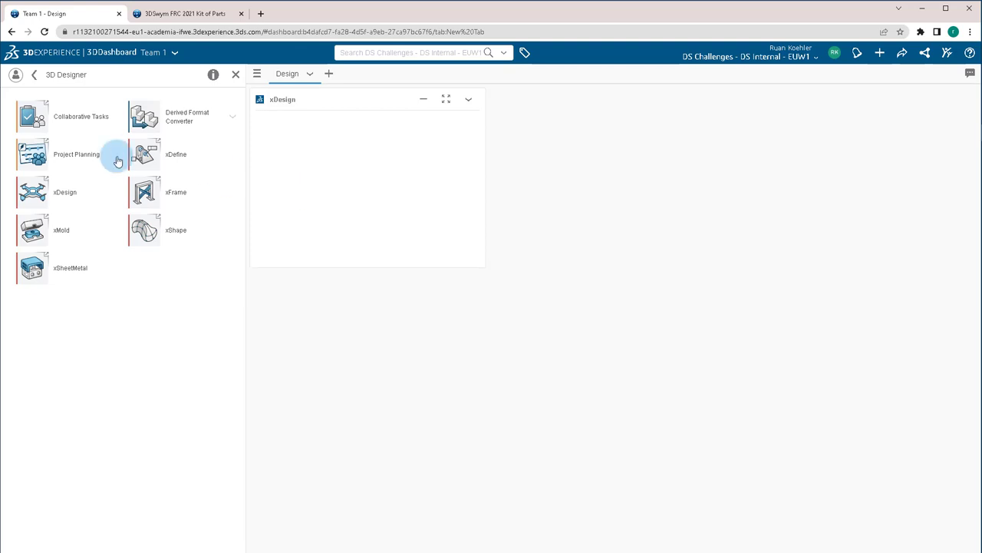
left_click(35, 78)
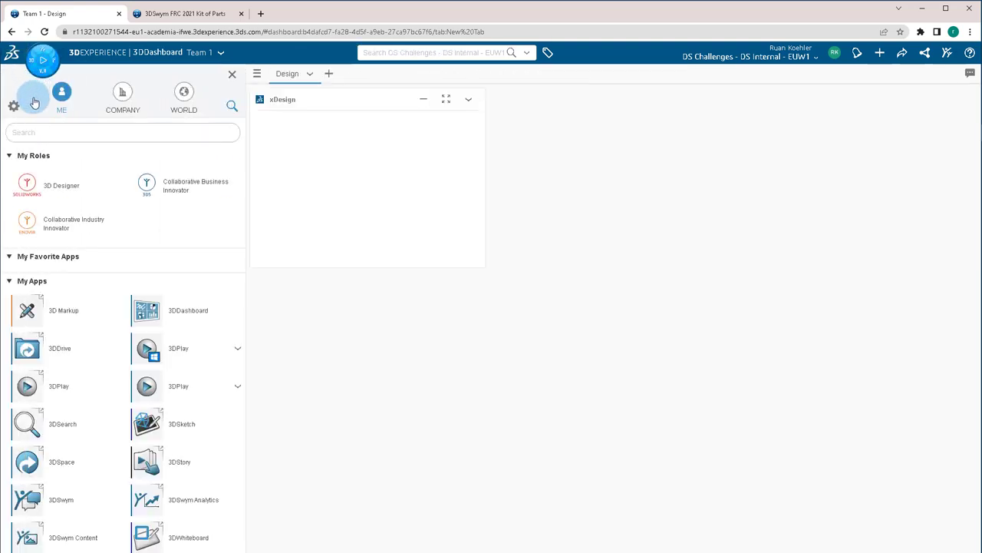
scroll(86, 358, "down", 2)
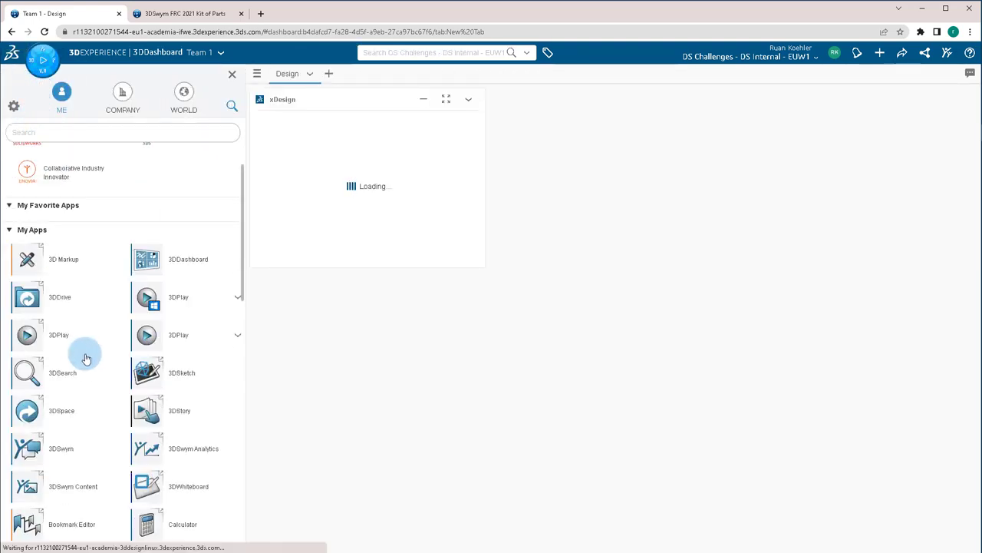
left_click_drag(54, 359, 549, 251)
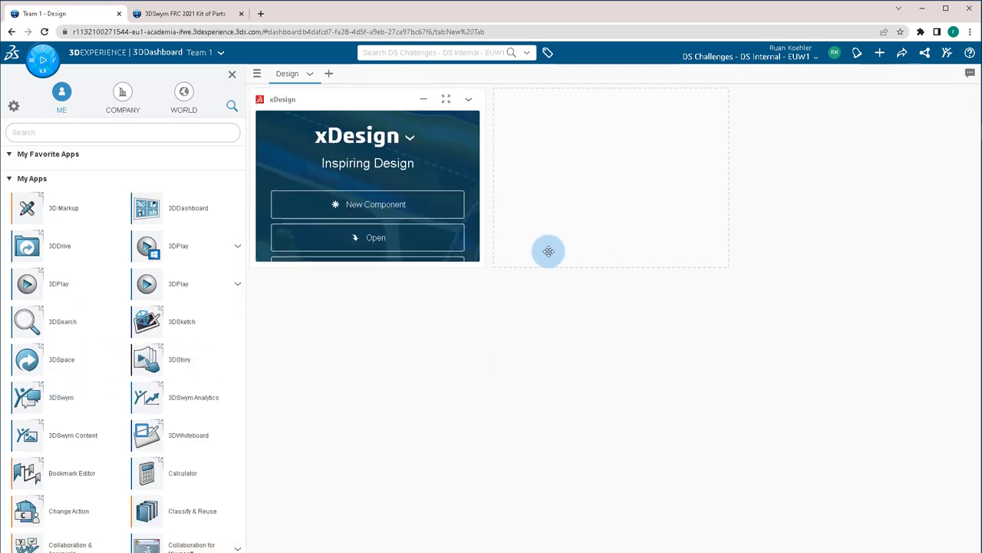
Step: Arrange the xDesign and 3DSpace widgets, fit them to the page, and widen xDesign
left_click(231, 76)
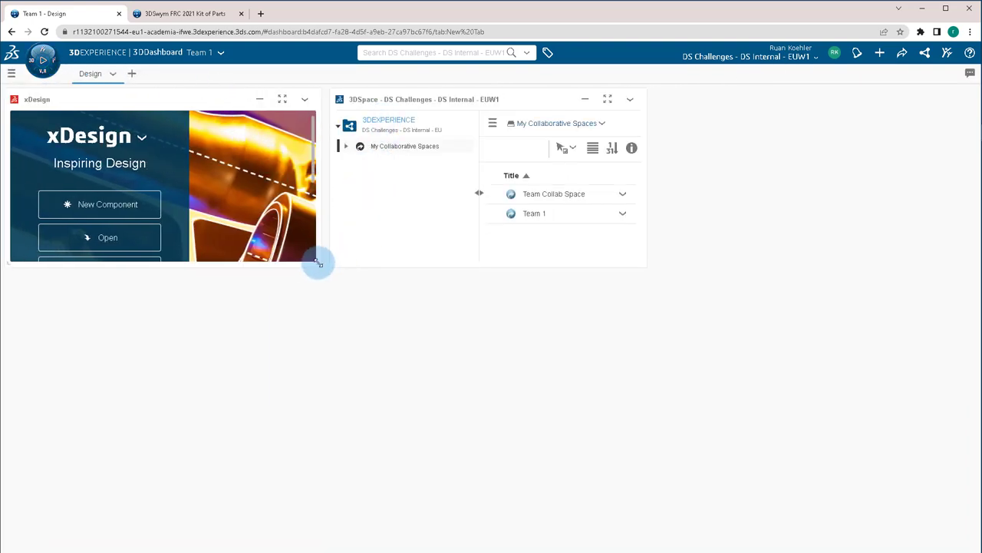
left_click_drag(317, 262, 479, 323)
left_click_drag(530, 347, 726, 149)
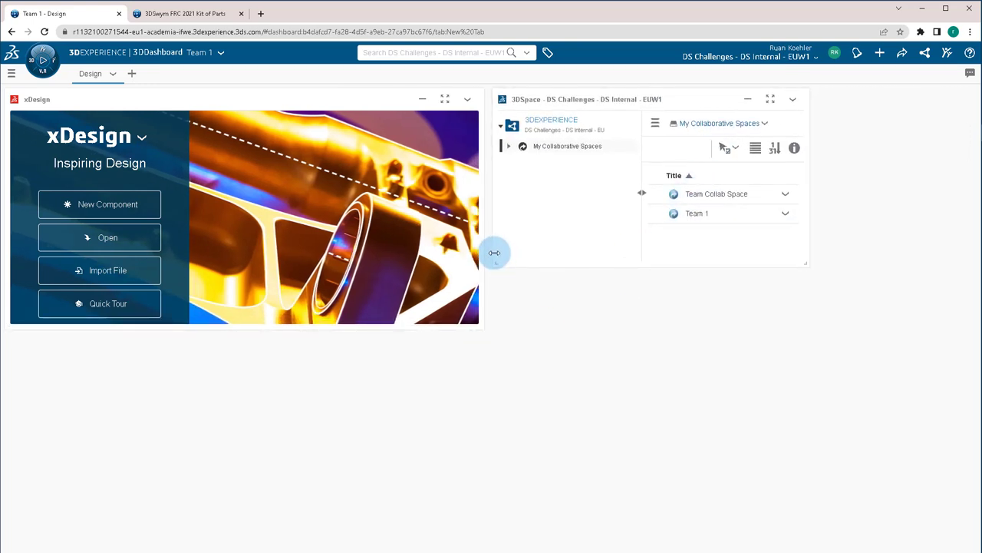
left_click_drag(480, 324, 487, 296)
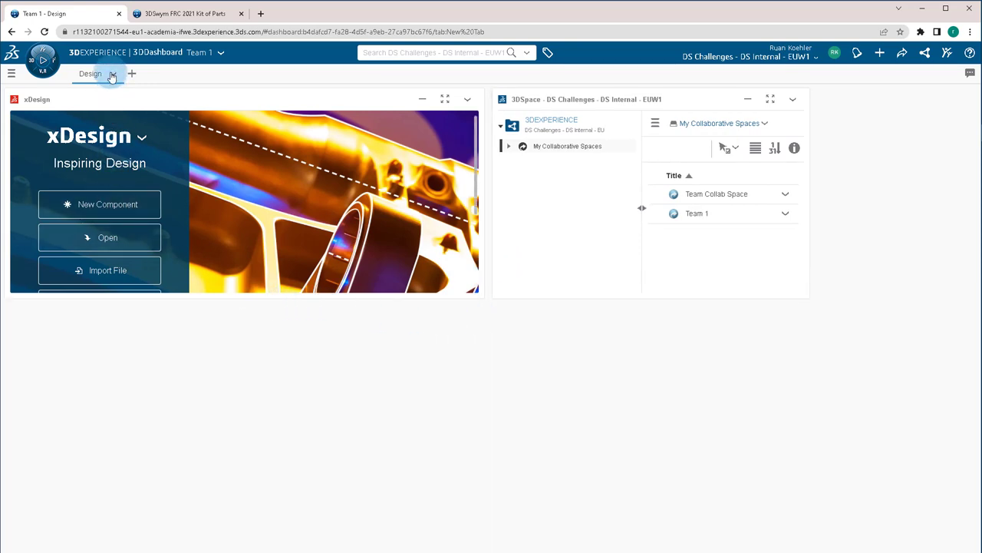
left_click(114, 75)
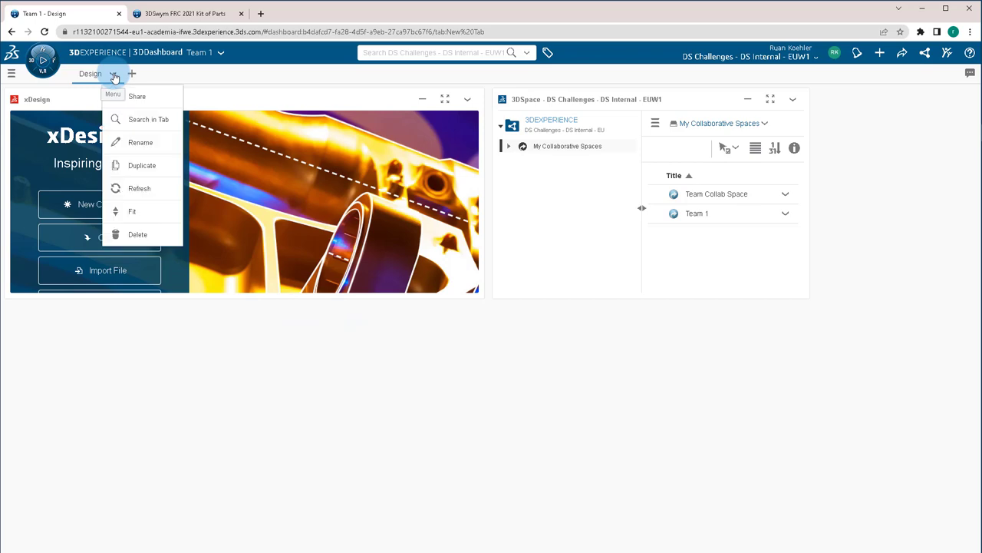
left_click(131, 215)
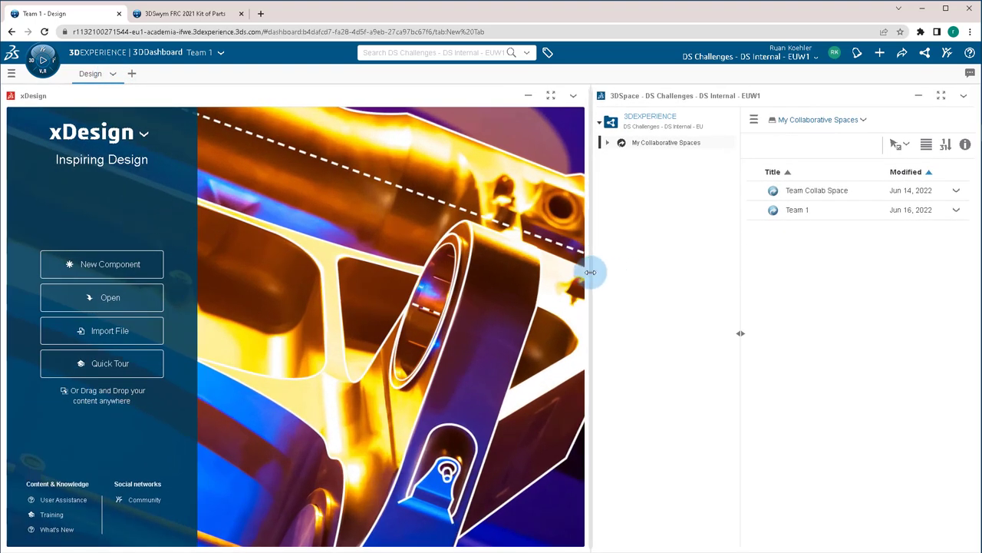
left_click_drag(590, 272, 557, 263)
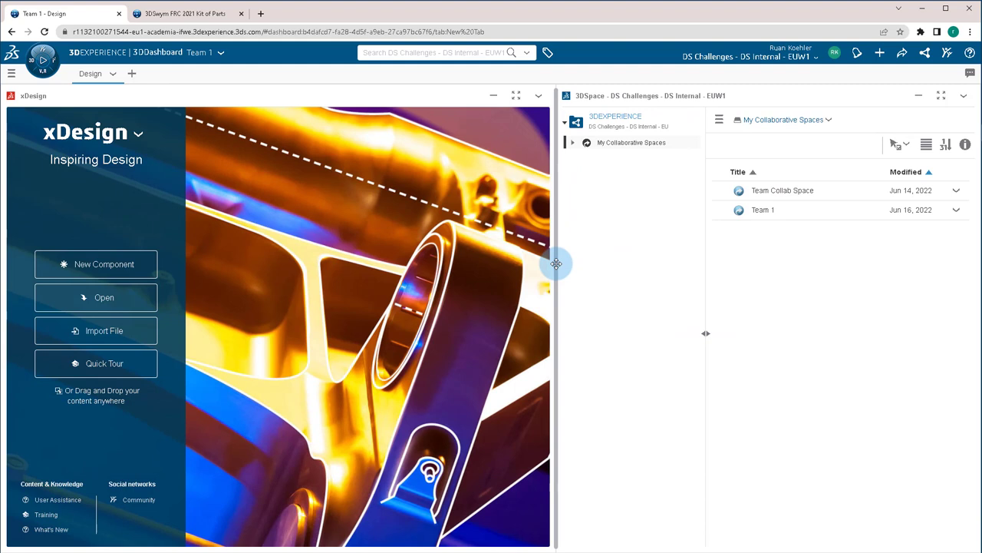
Step: Add a second tab and rename it 'Project Planning'
left_click(135, 75)
left_click(159, 73)
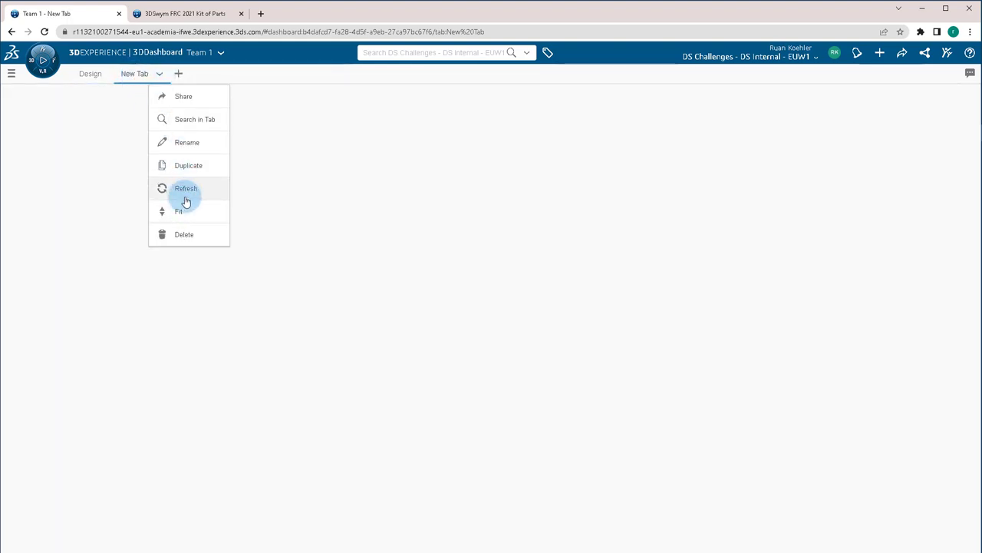
left_click(195, 146)
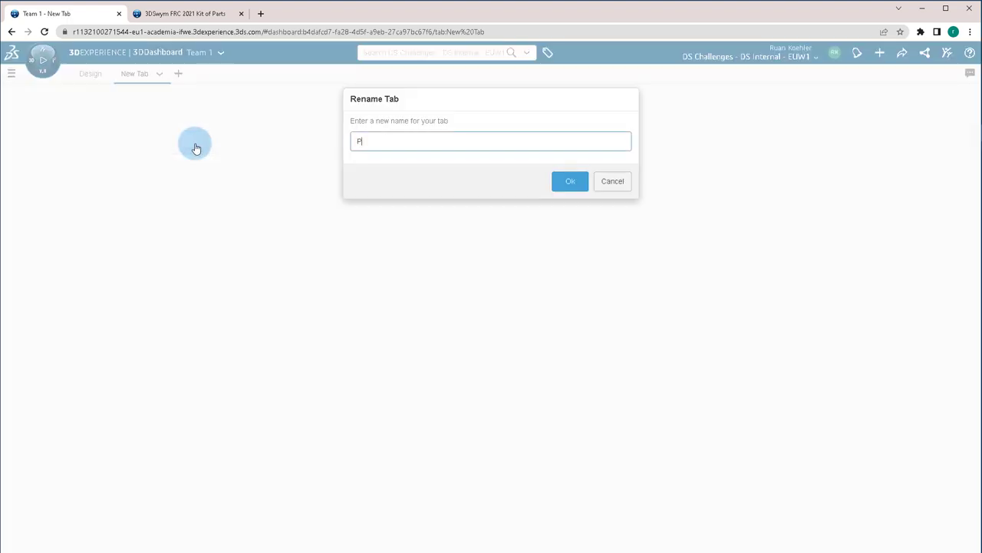
type("Project Planning")
left_click(572, 183)
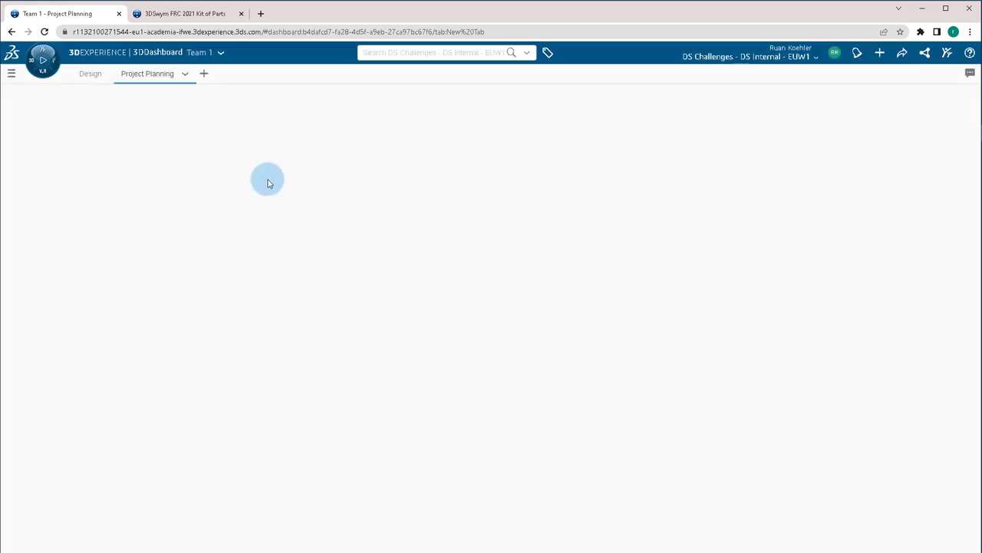
Step: Search the apps and place Project Planning and Collaborative Tasks widgets on the tab
left_click(42, 65)
left_click(48, 130)
type("projec")
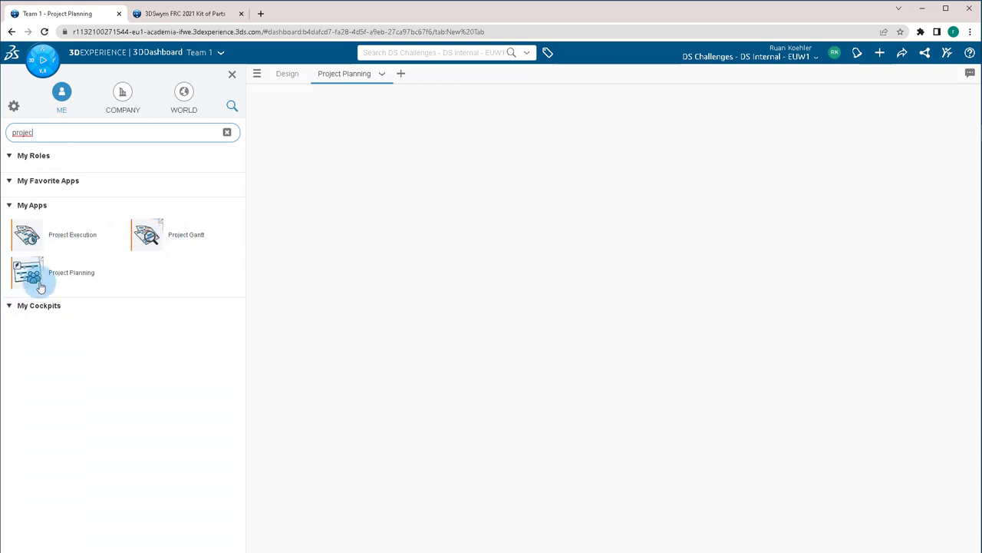
left_click_drag(40, 284, 336, 192)
left_click_drag(158, 130, 18, 132)
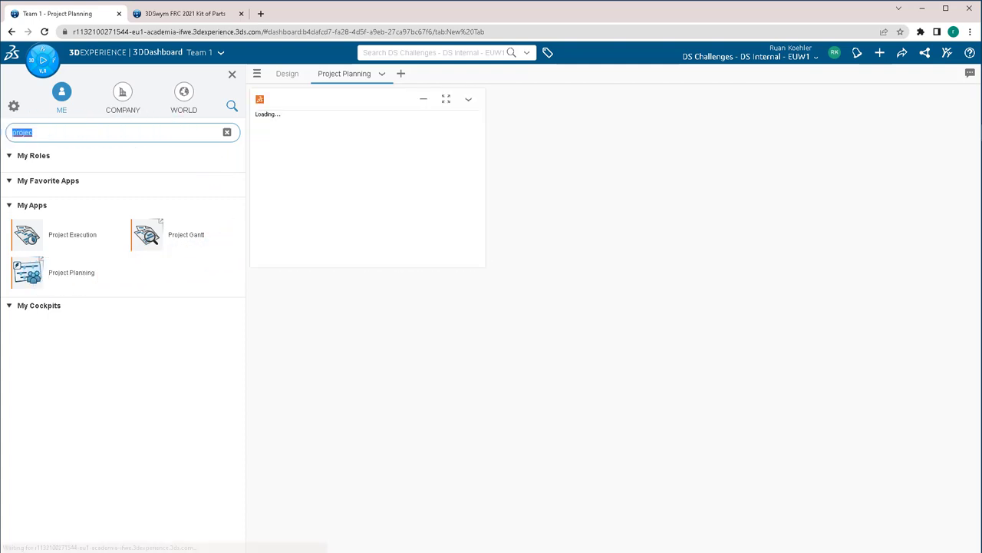
type("task")
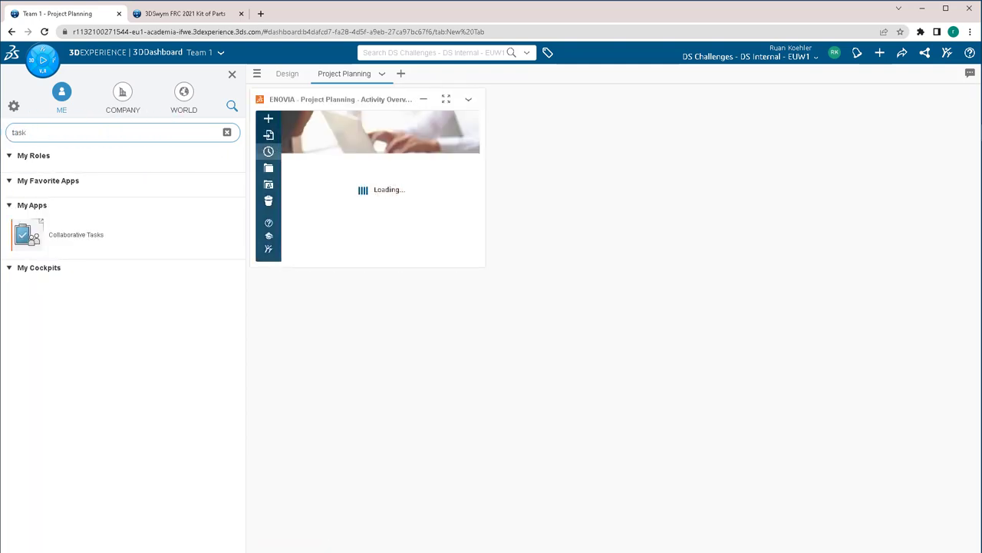
left_click_drag(53, 233, 693, 185)
Step: Fit both widgets to fill the Project Planning tab
left_click(232, 74)
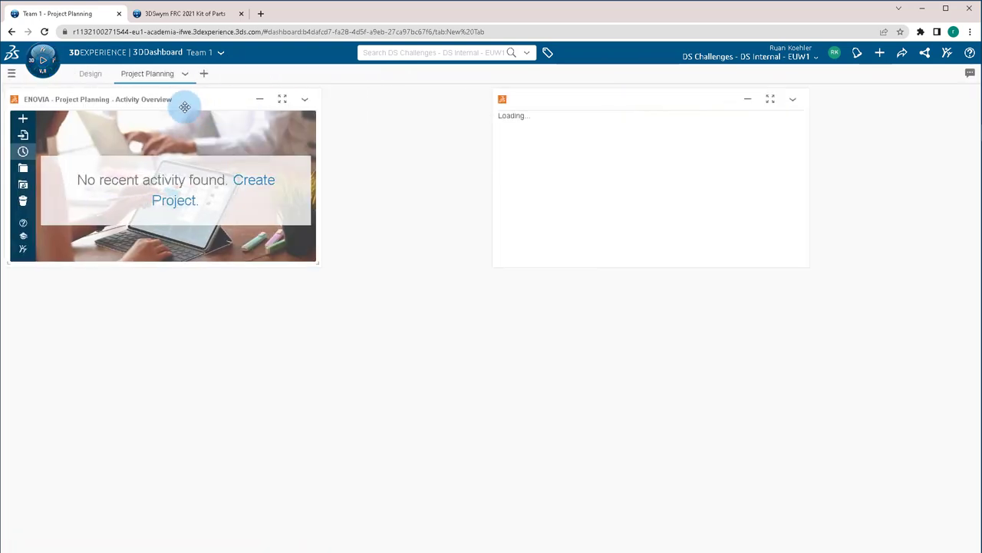
left_click(185, 73)
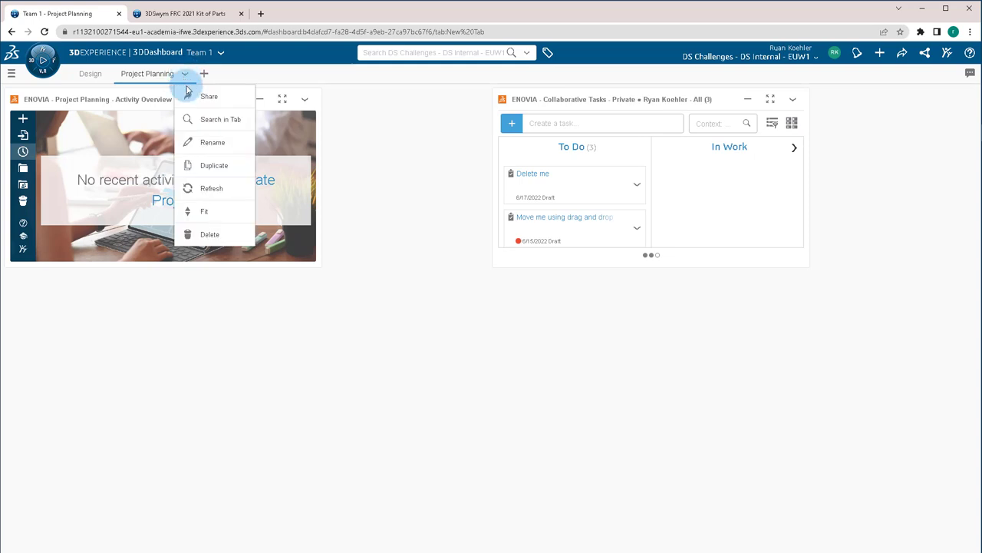
left_click(207, 209)
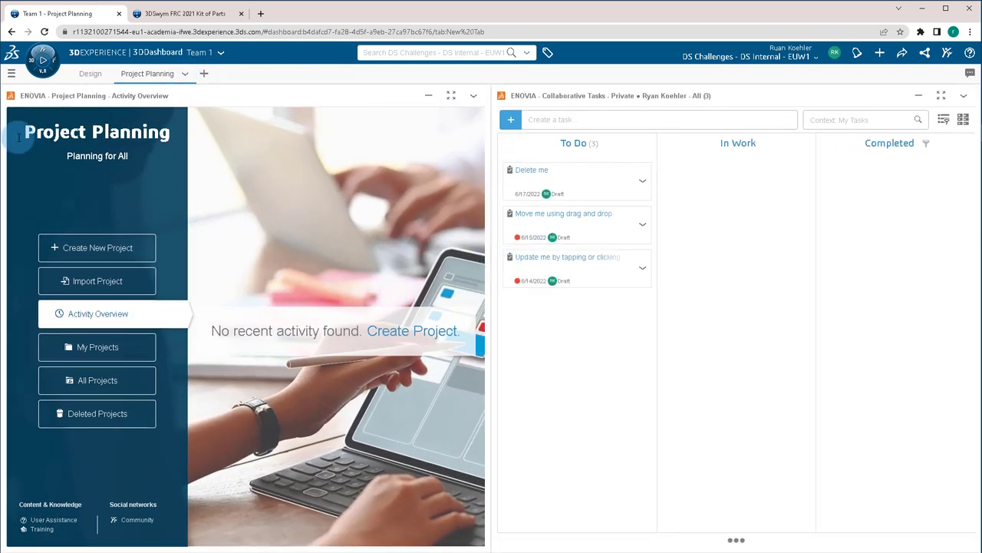
Step: Add a third tab and rename it 'Communication'
left_click(204, 73)
left_click(232, 74)
left_click(260, 144)
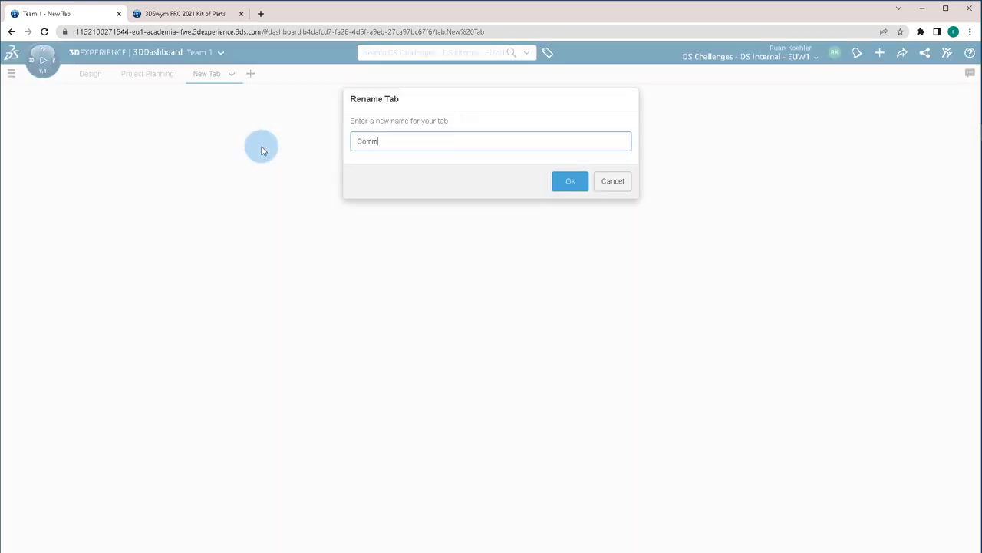
type("Communication")
key("Return")
Step: Place a 3DSwym widget on the Communication tab and fit it to the page
left_click(38, 71)
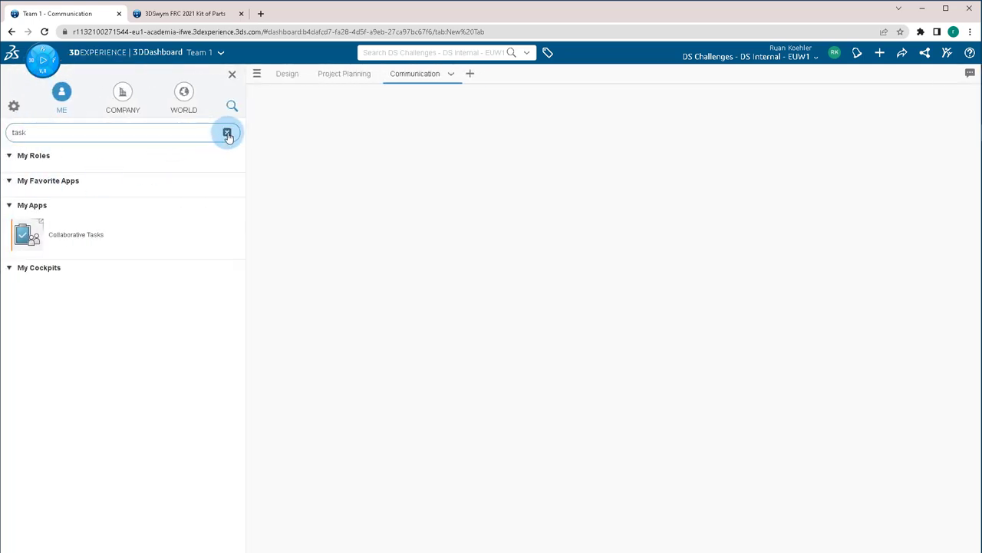
left_click(227, 132)
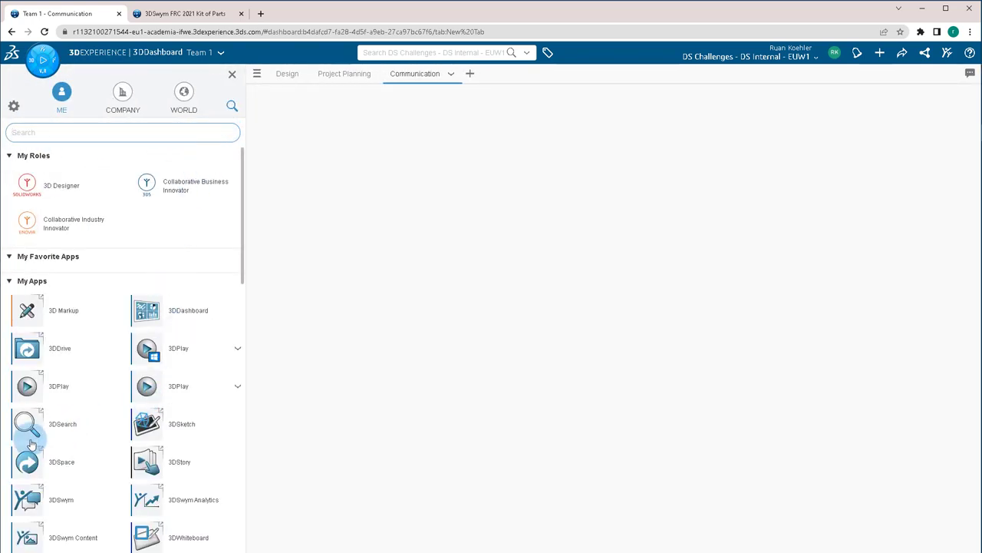
scroll(31, 444, "down", 1)
left_click_drag(30, 445, 359, 235)
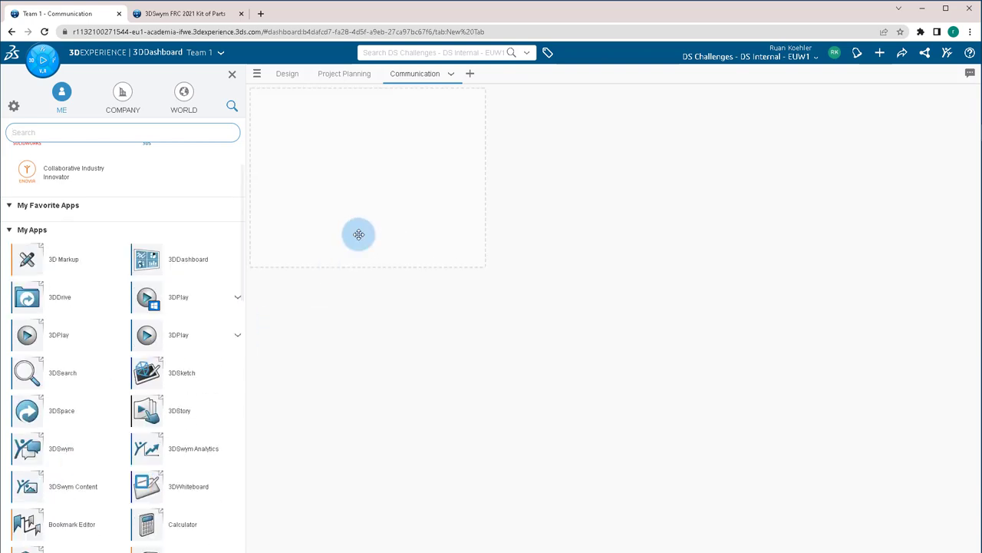
left_click(452, 79)
left_click(472, 211)
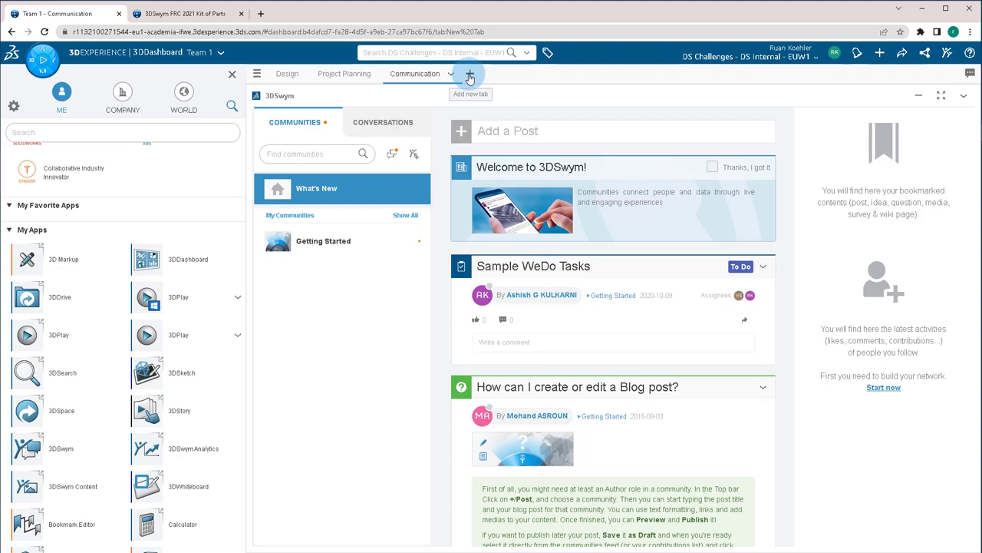
Step: Add a fourth tab with a Web Page Reader widget, found by searching 'we', and dismiss its tip
left_click(470, 74)
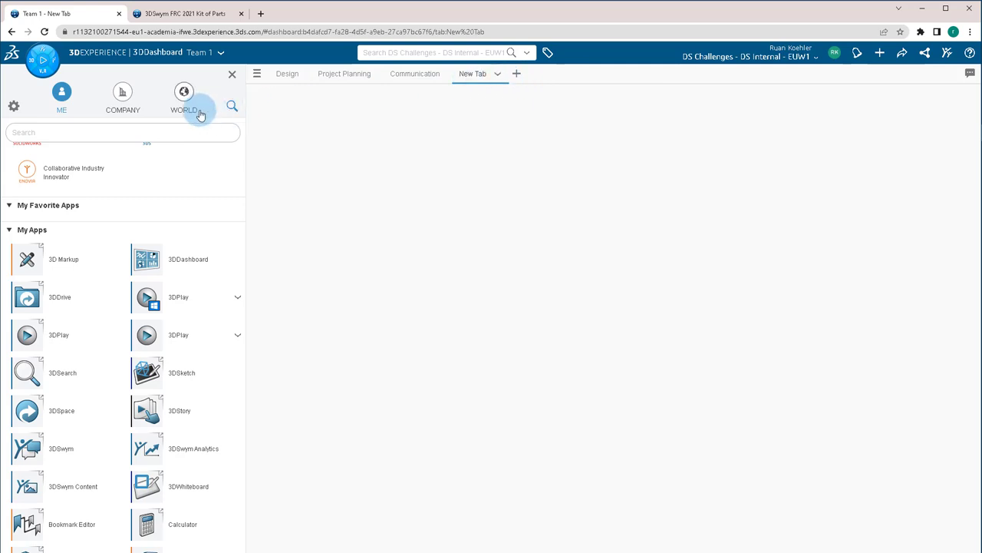
left_click(125, 137)
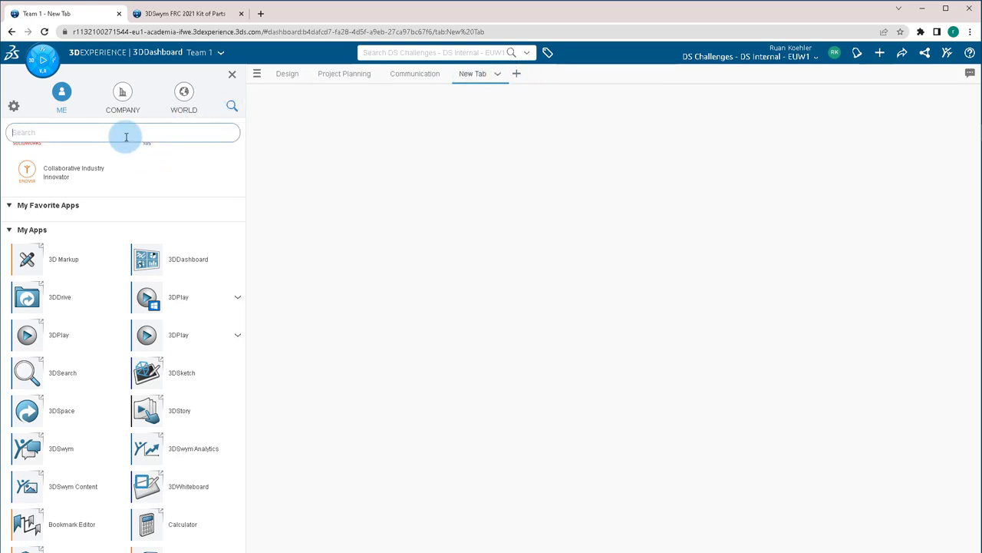
type("we")
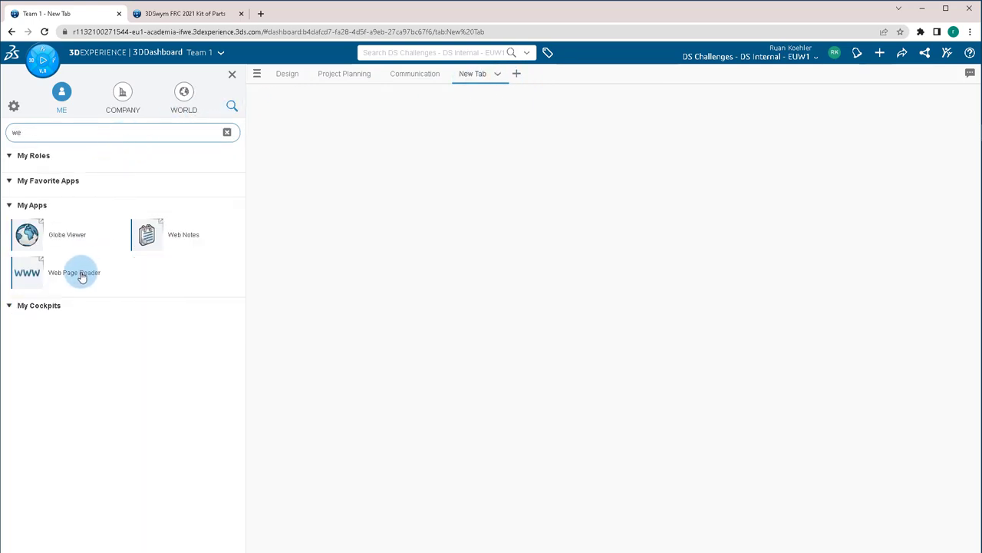
left_click_drag(83, 277, 504, 127)
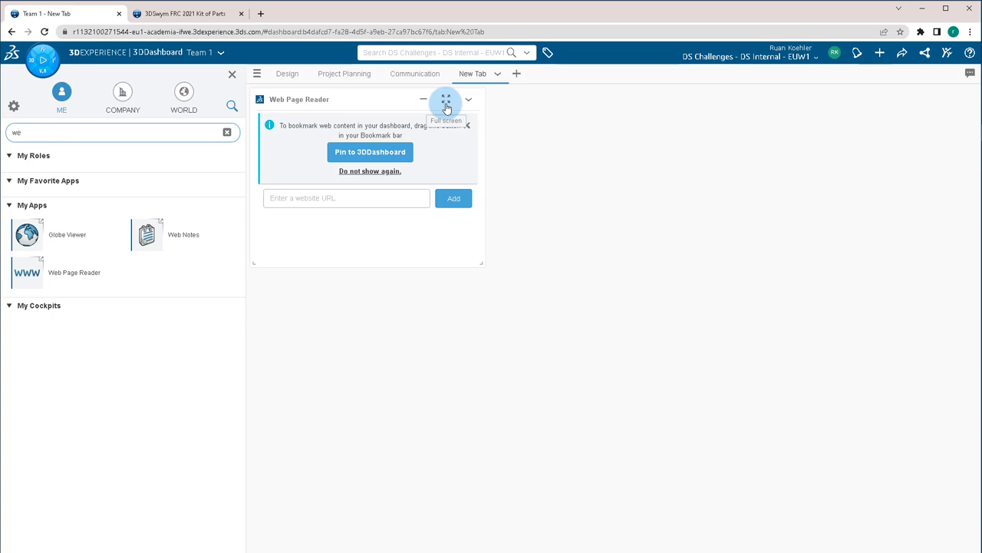
left_click(325, 198)
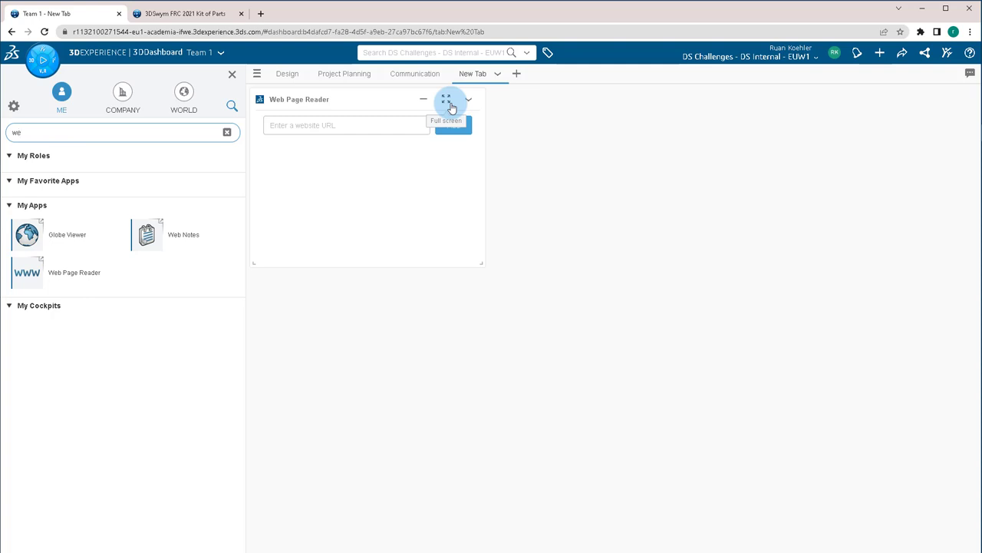
Step: Share the Team 1 dashboard with recipient 'Team 1' from the dashboard menu
left_click(287, 74)
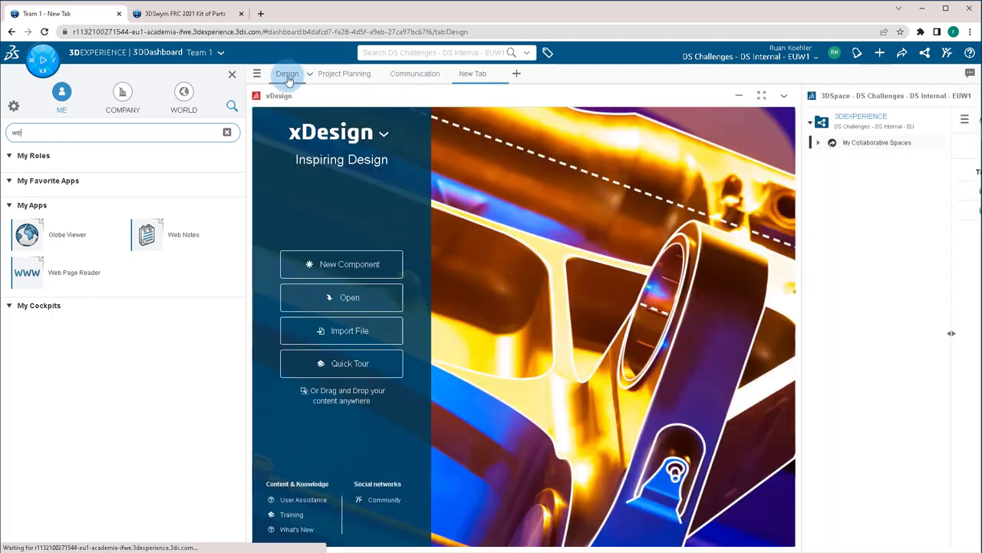
left_click(231, 73)
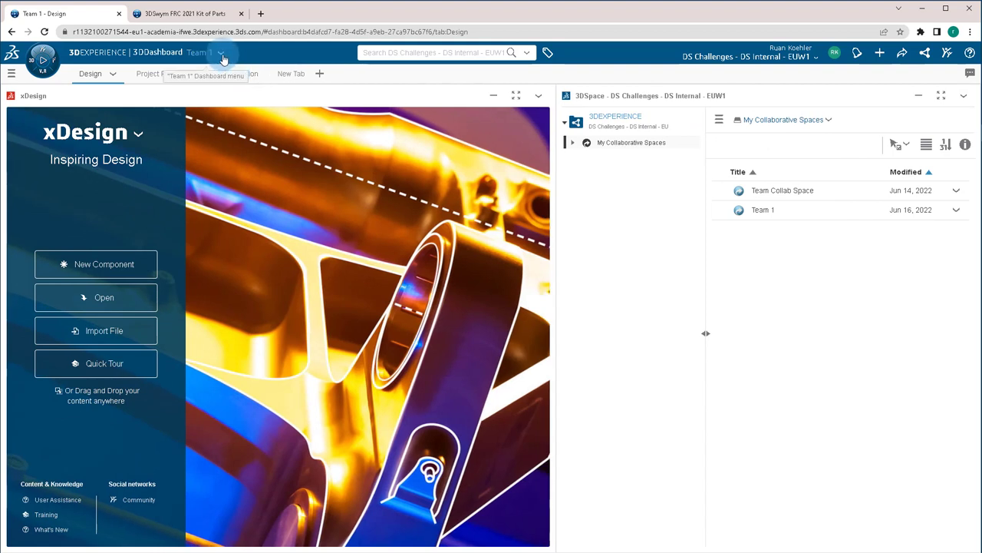
left_click(221, 54)
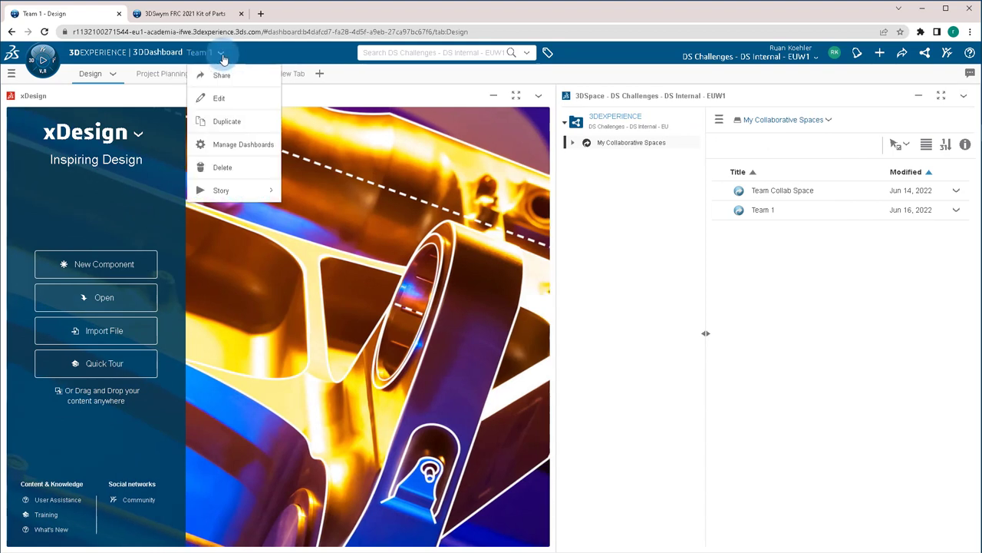
left_click(213, 157)
left_click(221, 74)
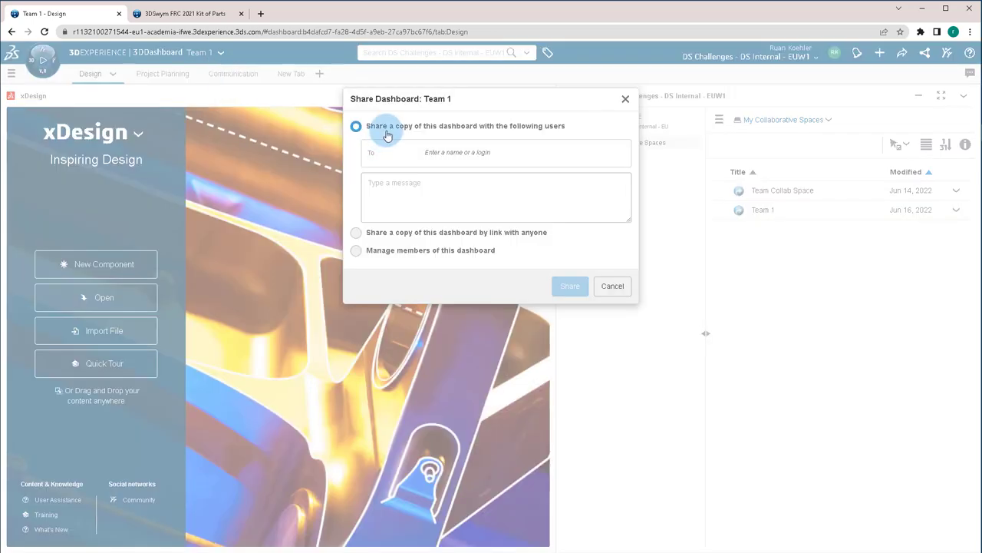
left_click(442, 152)
type("Team")
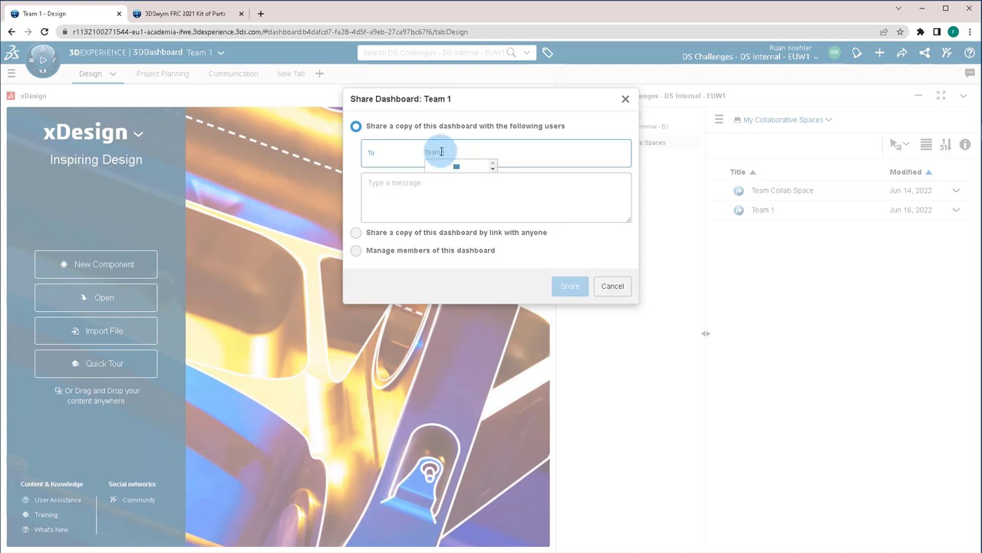
type(" 1")
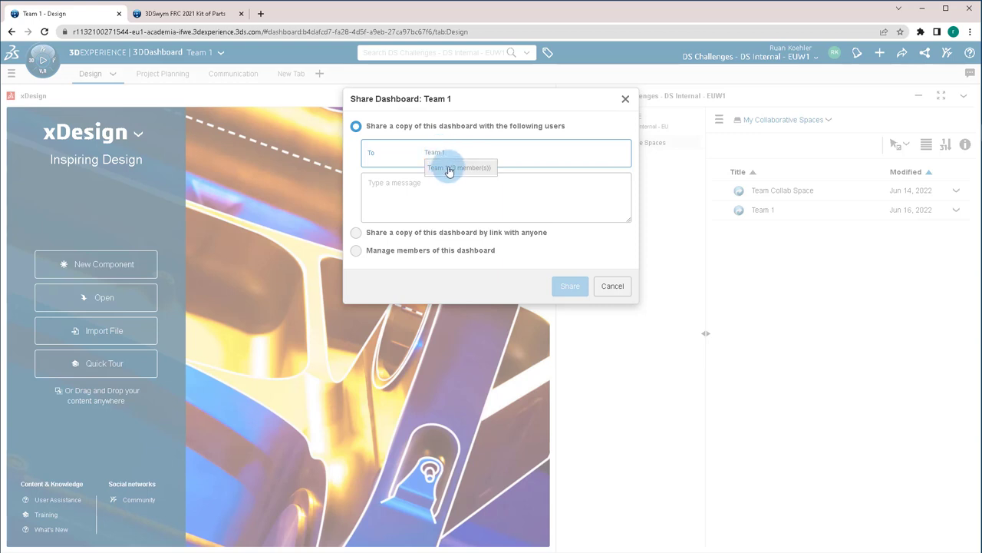
left_click(450, 169)
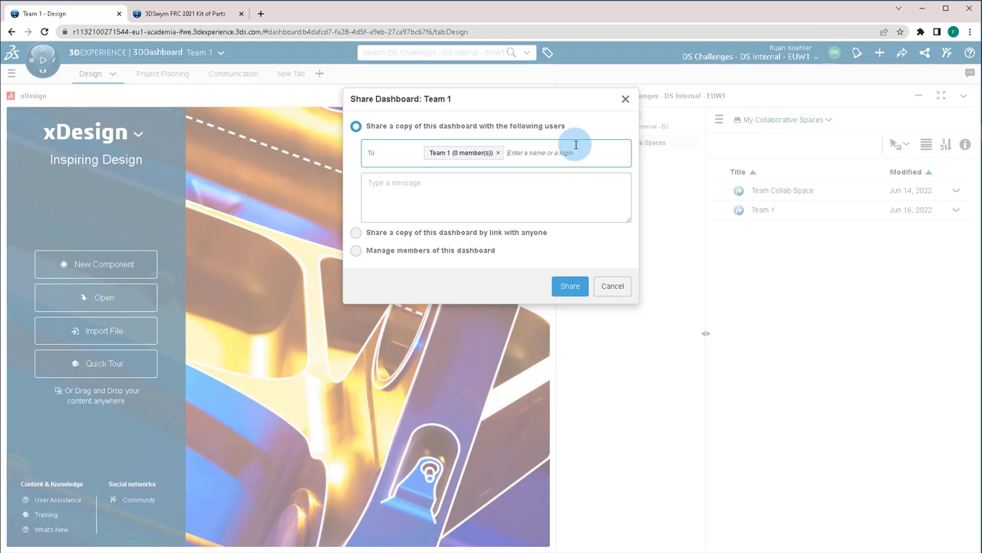
left_click(580, 286)
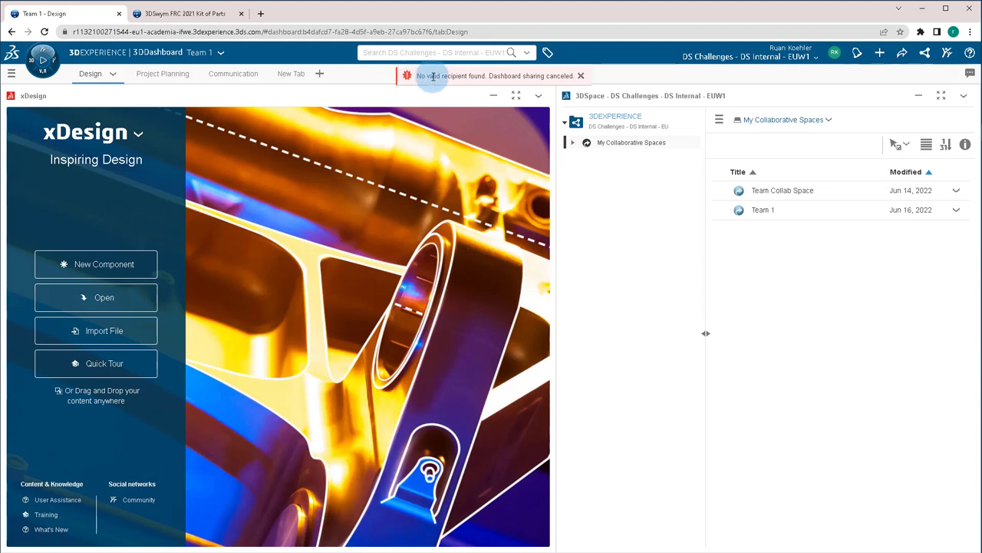
Step: Delete the Team 1 dashboard through Manage Dashboards in the Dashboard List
left_click(581, 77)
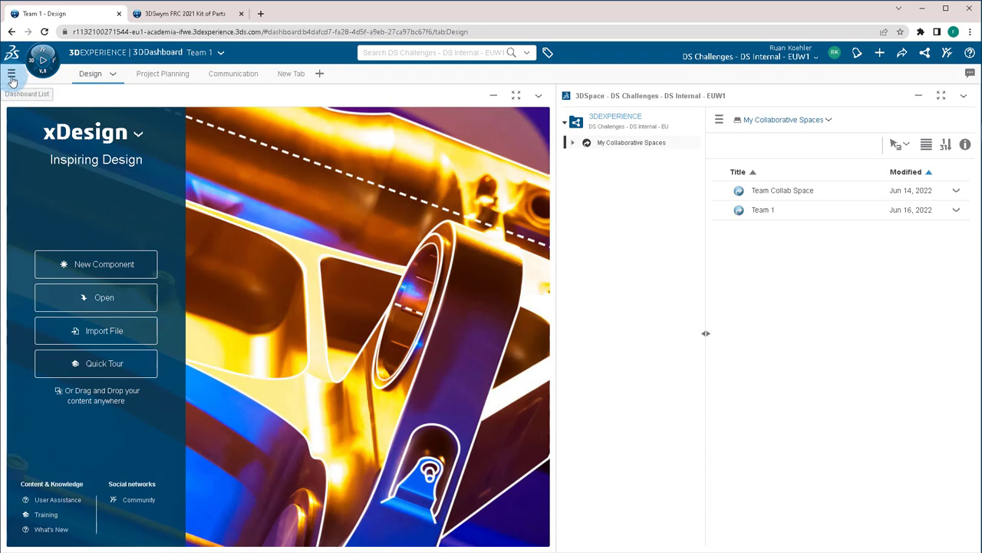
left_click(11, 74)
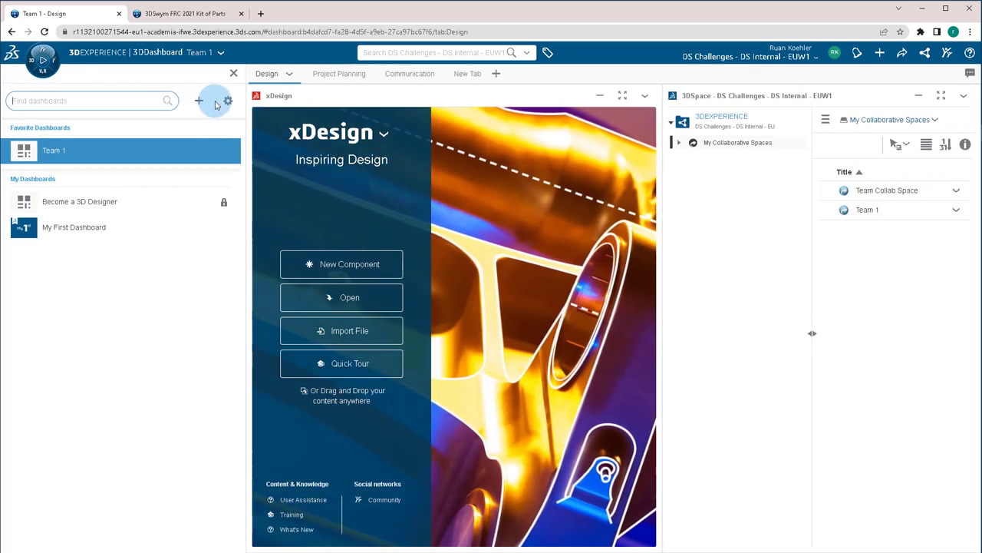
left_click(227, 102)
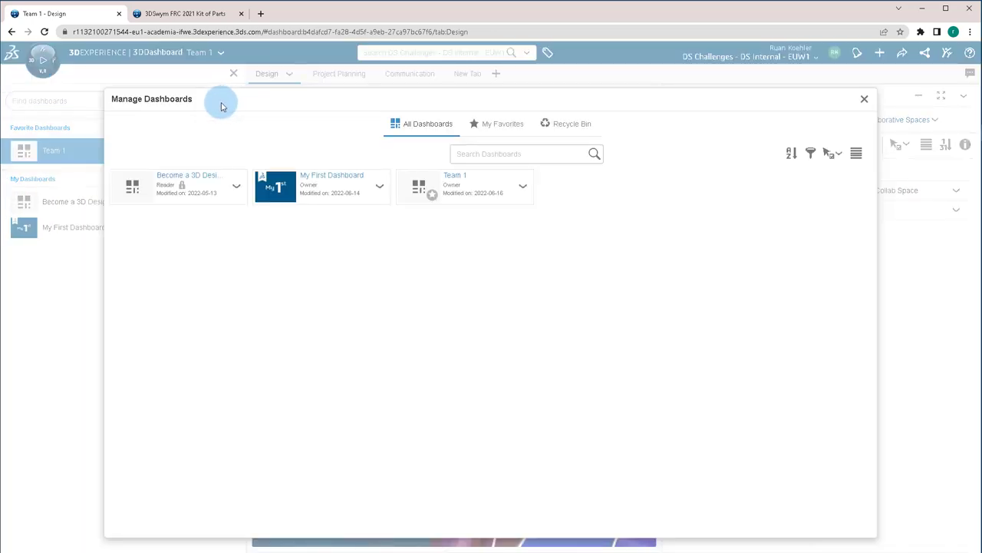
left_click(436, 181)
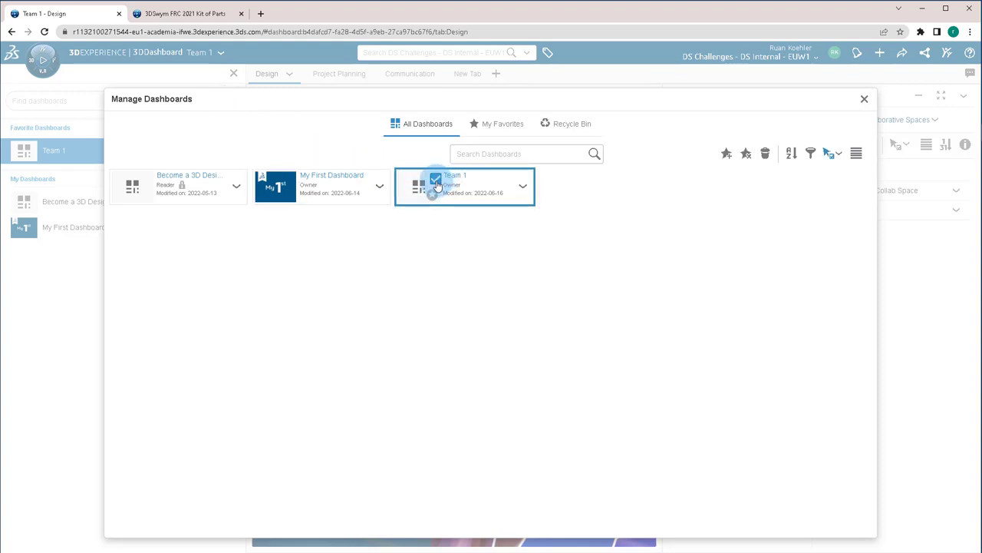
left_click(766, 155)
left_click(568, 178)
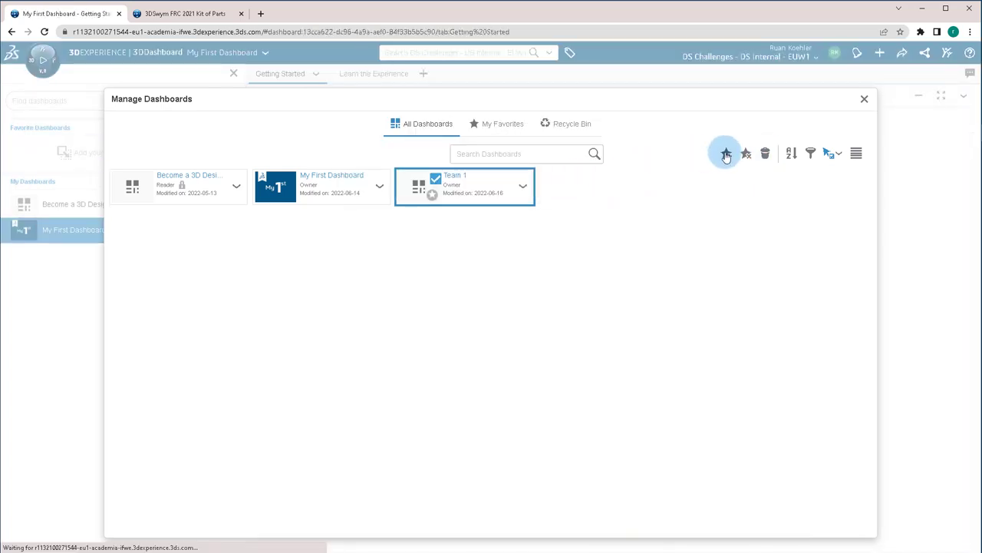
Step: Close Manage Dashboards, returning to My First Dashboard's Getting Started page without Team 1
left_click(865, 99)
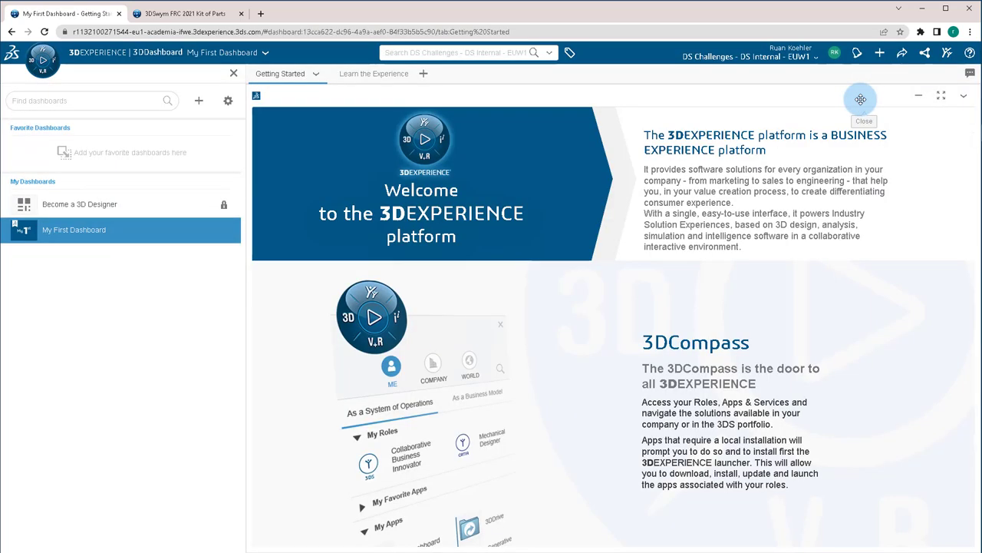